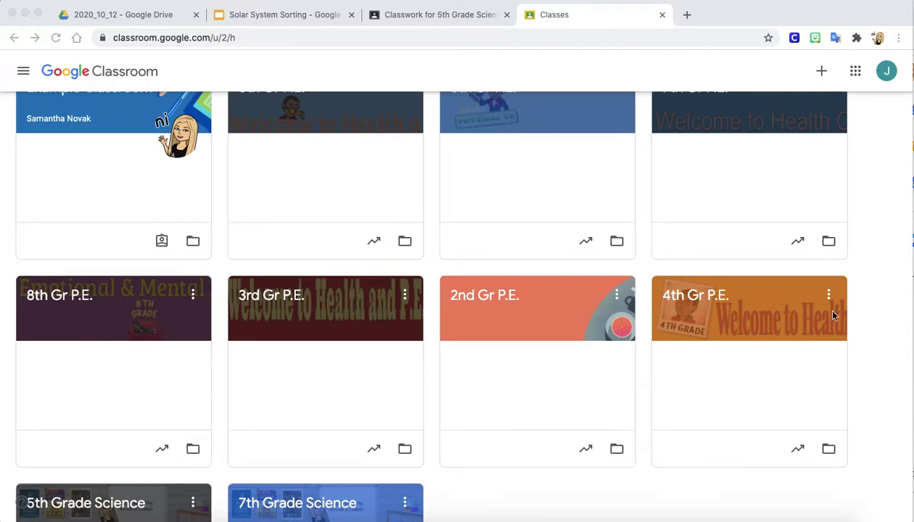
Step: Go into the 5th Grade Science class and open its Solar System Sorting assignment
scroll(443, 454, "down", 2)
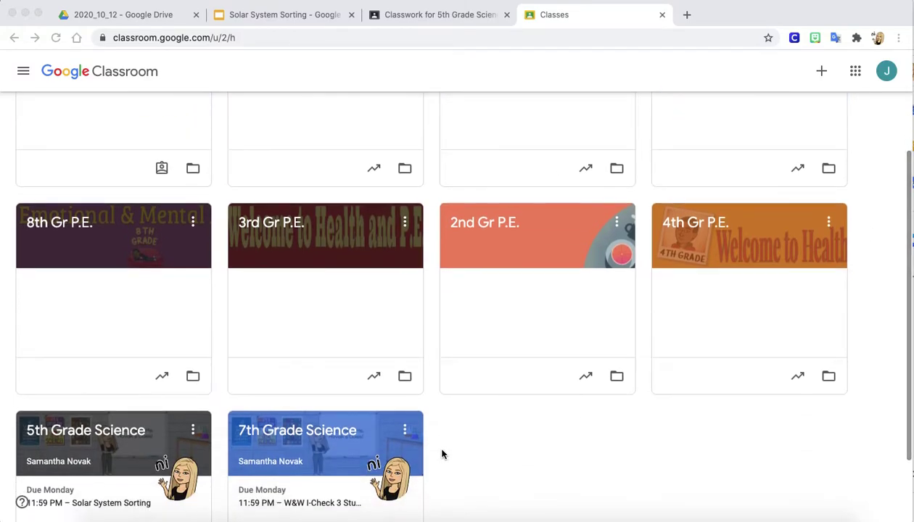
scroll(354, 411, "down", 2)
scroll(354, 410, "down", 1)
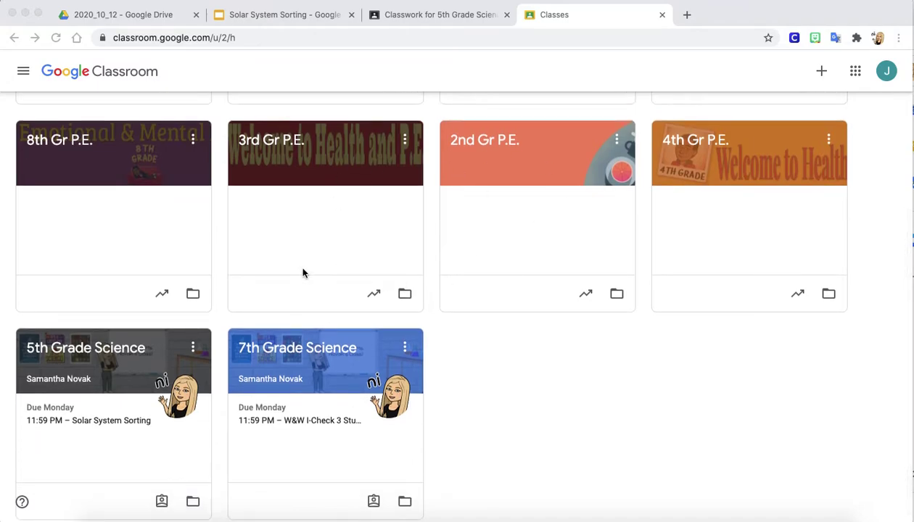
left_click(109, 350)
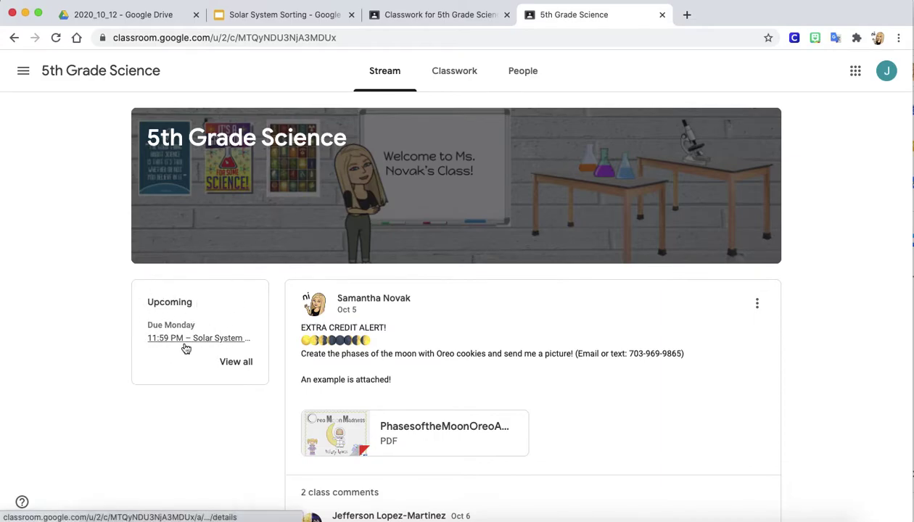
left_click(193, 339)
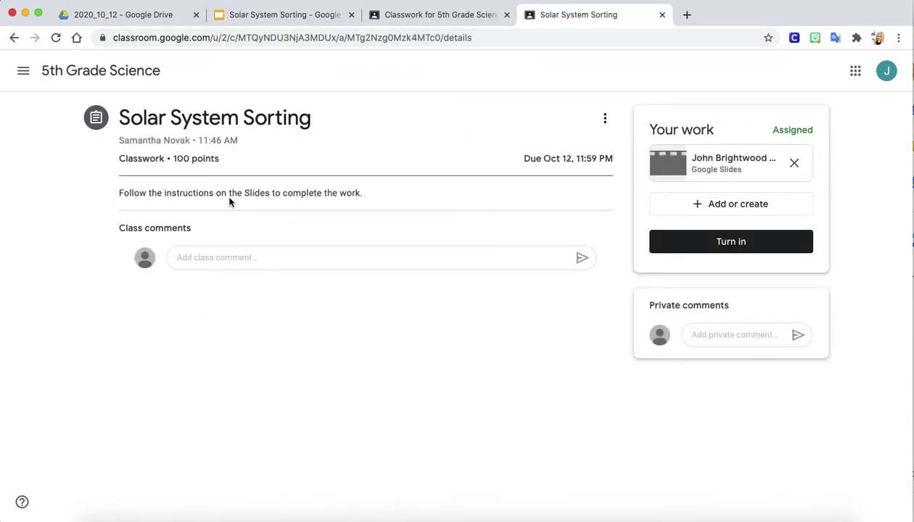
Step: Open the attached Slides copy and look over the Group 1–4 columns and the comet and Moon cards
left_click(671, 164)
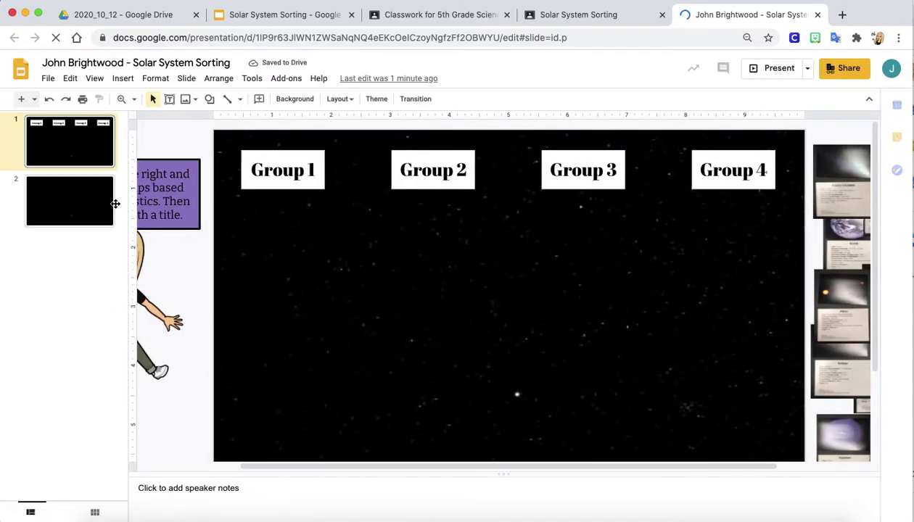
left_click_drag(353, 468, 272, 468)
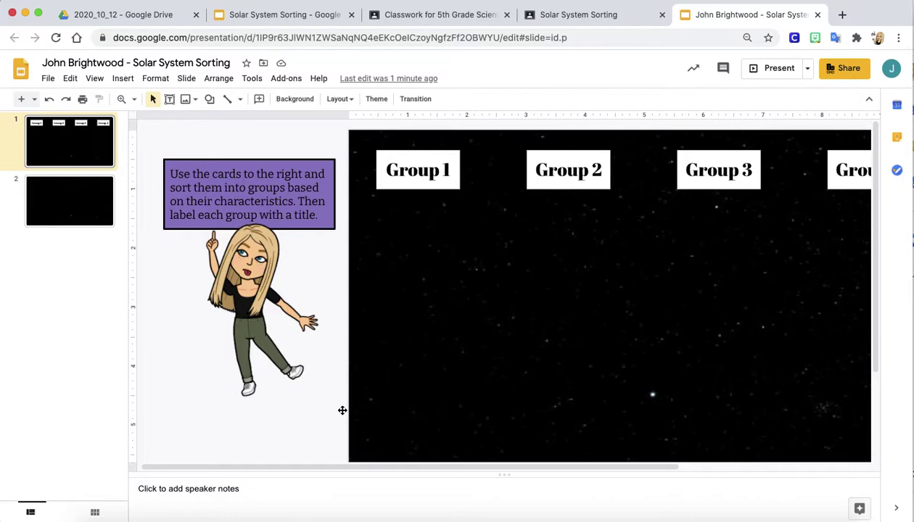
left_click_drag(344, 464, 551, 457)
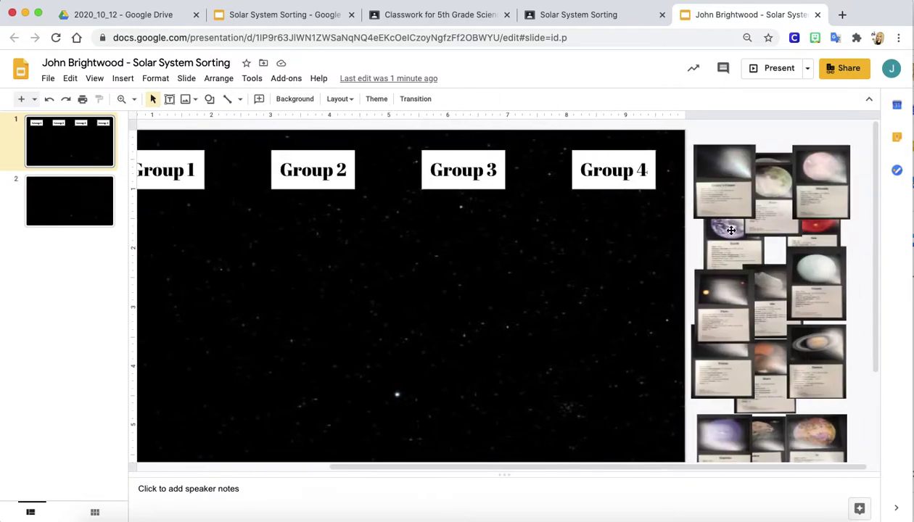
left_click(727, 169)
left_click(773, 198)
left_click(724, 205)
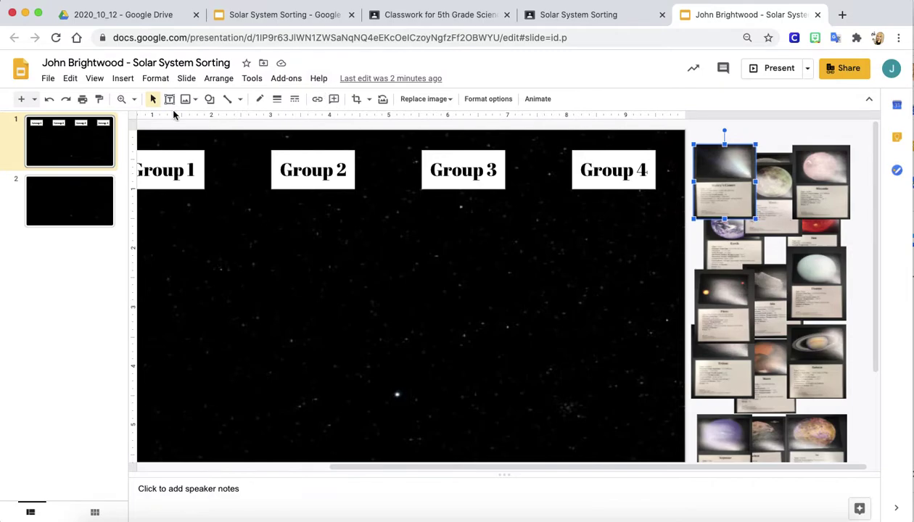
Step: Zoom in until the Halley's Comet card fills the view
left_click(121, 99)
left_click(728, 193)
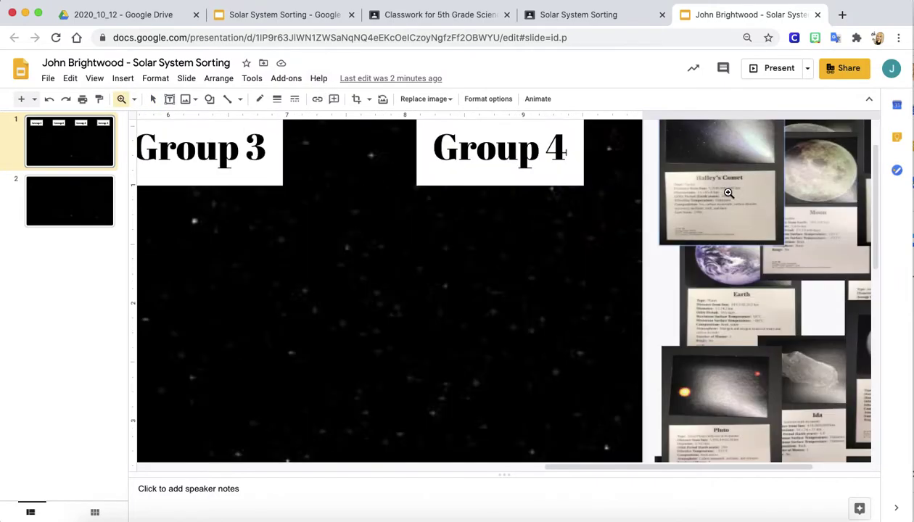
left_click(728, 193)
left_click(728, 194)
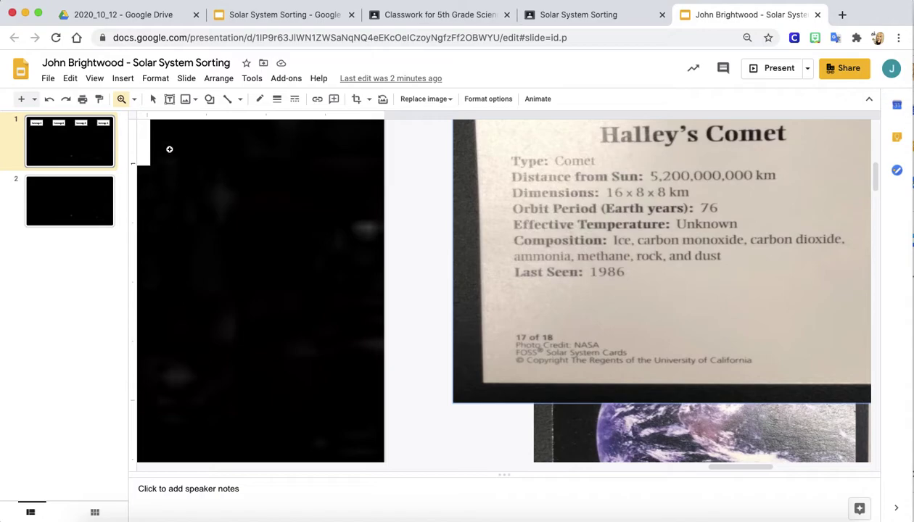
Step: Move Halley's Comet aside to uncover Earth, then browse the Moon, Miranda and Sun cards
left_click(152, 99)
left_click_drag(655, 383, 560, 238)
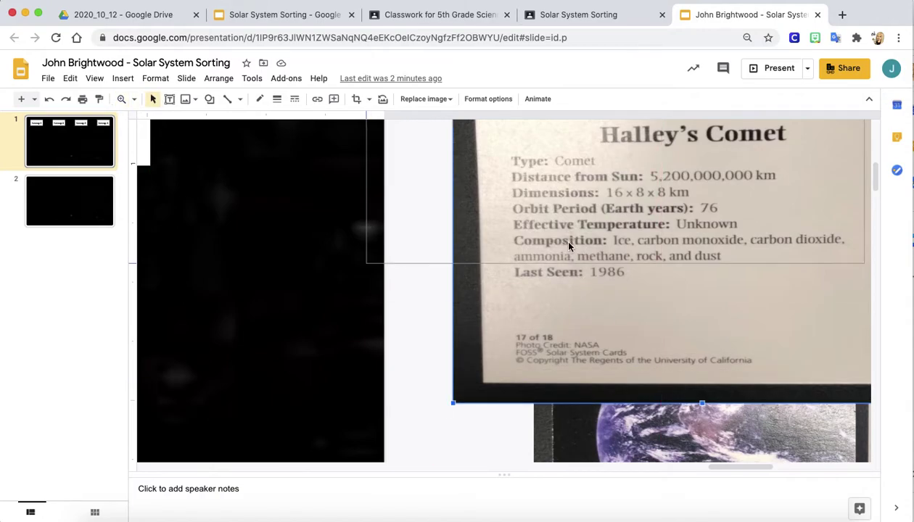
left_click(640, 383)
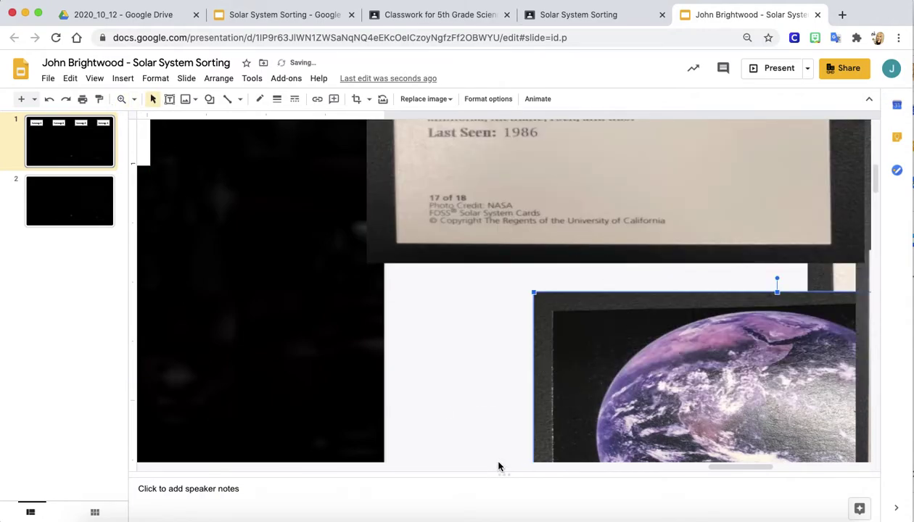
scroll(533, 407, "down", 5)
scroll(533, 407, "right", 4)
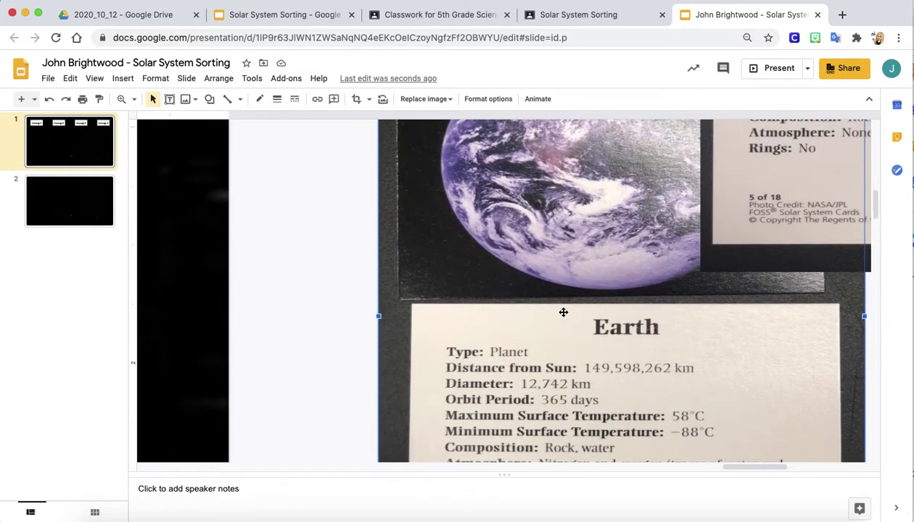
scroll(603, 372, "right", 6)
scroll(605, 371, "up", 8)
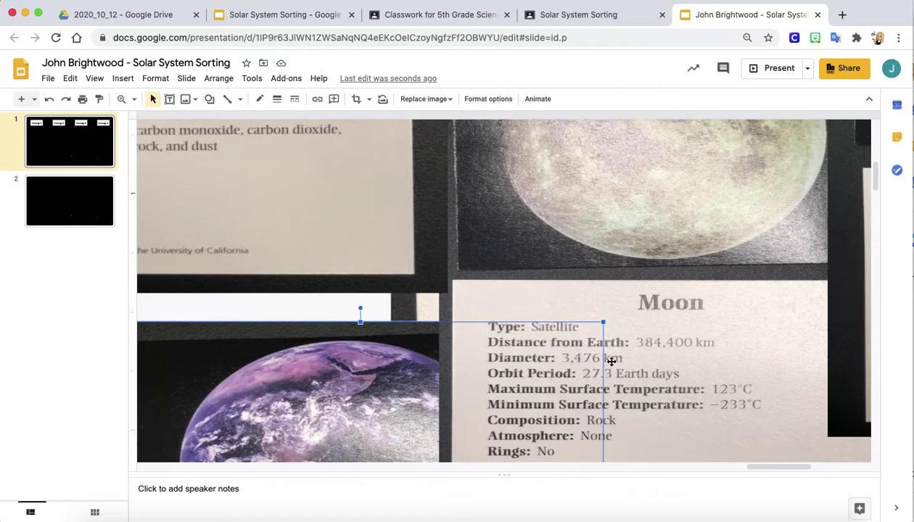
scroll(640, 289, "right", 7)
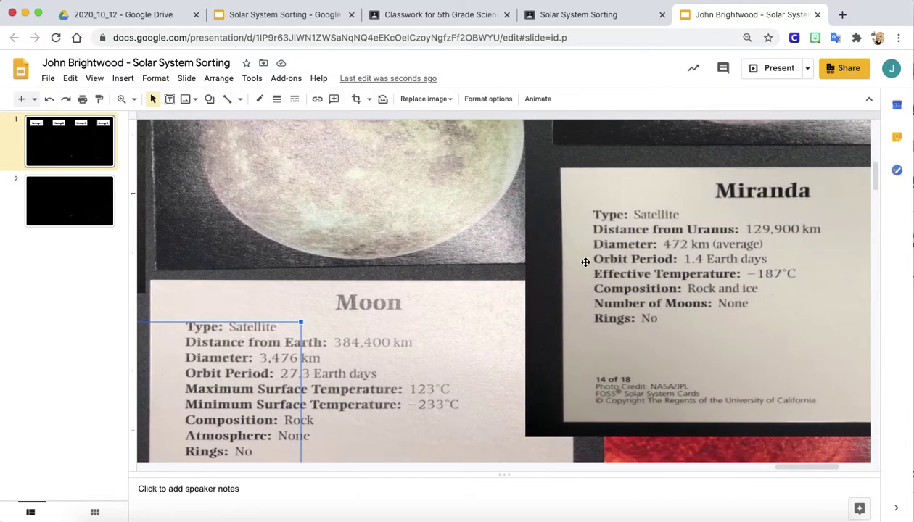
scroll(585, 262, "right", 5)
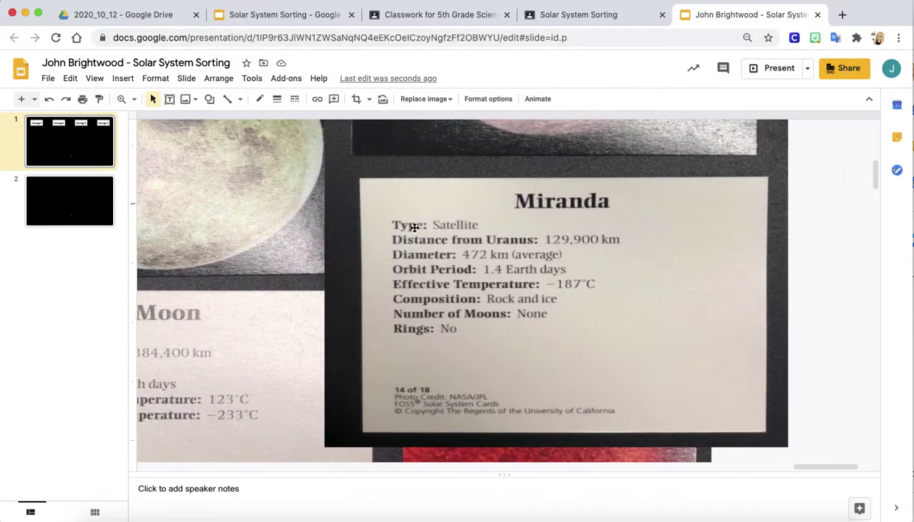
scroll(469, 238, "down", 8)
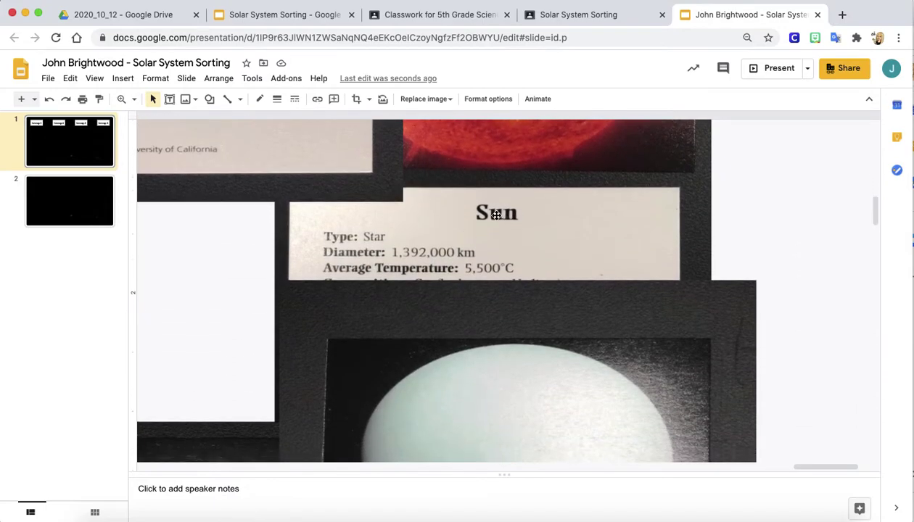
scroll(490, 269, "down", 5)
scroll(496, 216, "down", 8)
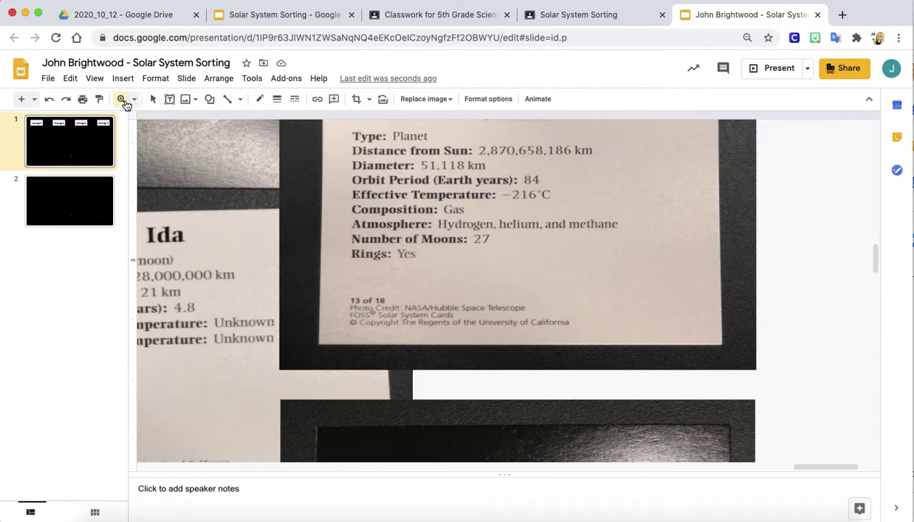
Step: Set zoom to 50%, select the Earth card, then zoom in once on the card stack
left_click(134, 99)
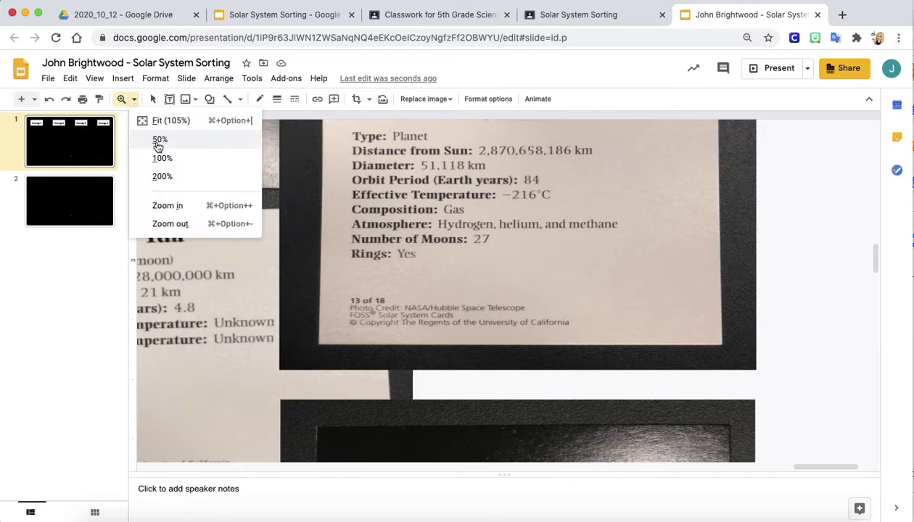
left_click(165, 140)
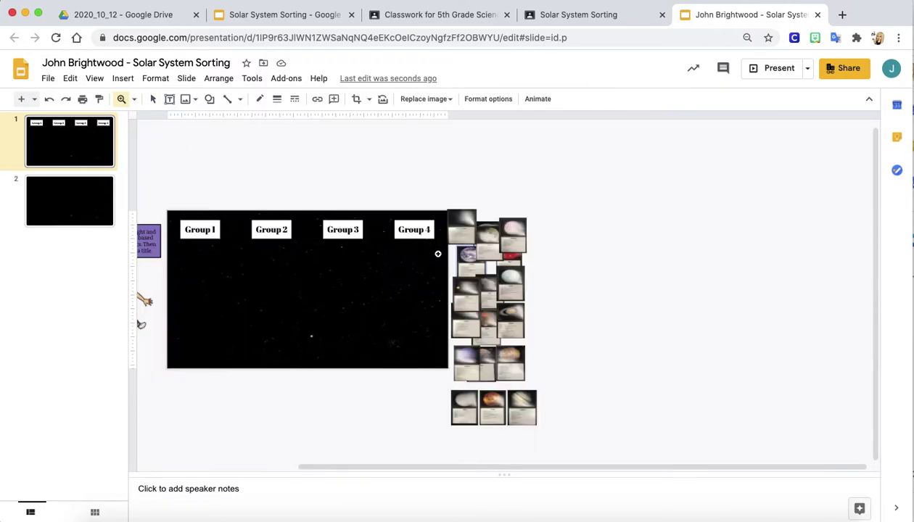
left_click(121, 99)
left_click(470, 255)
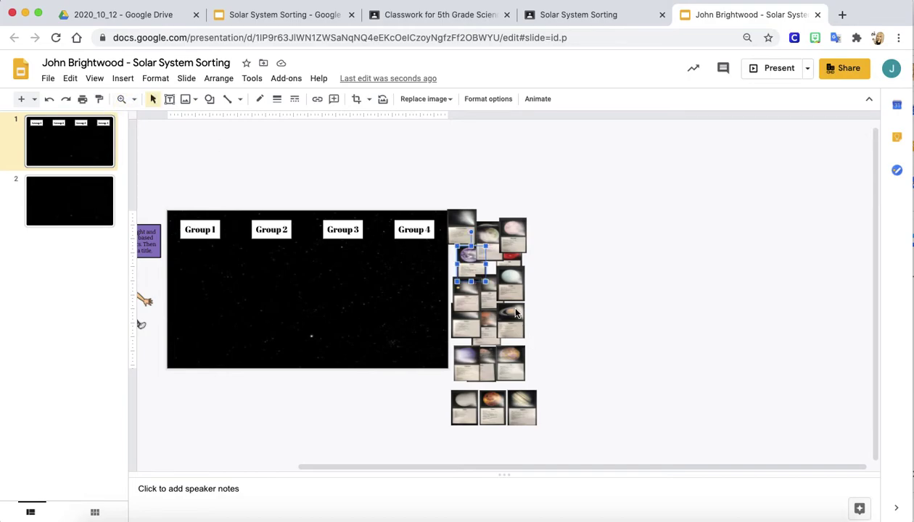
left_click(121, 99)
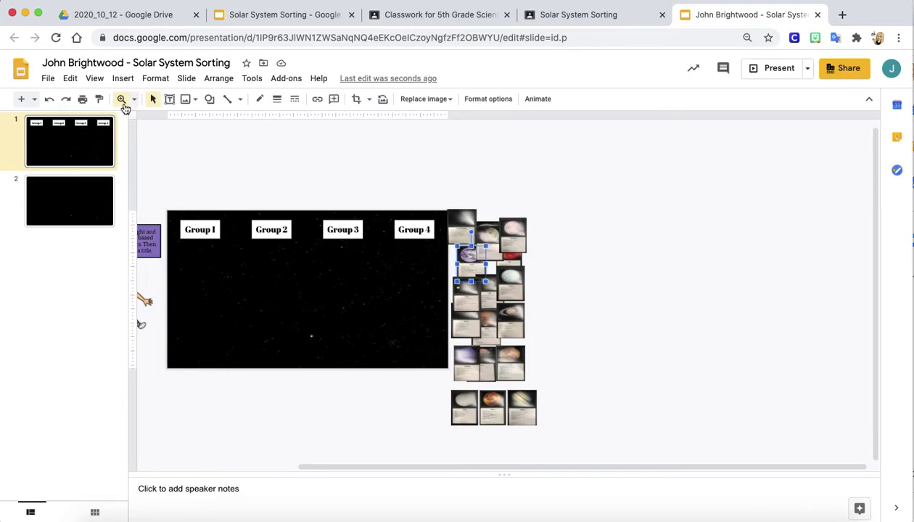
left_click(513, 269)
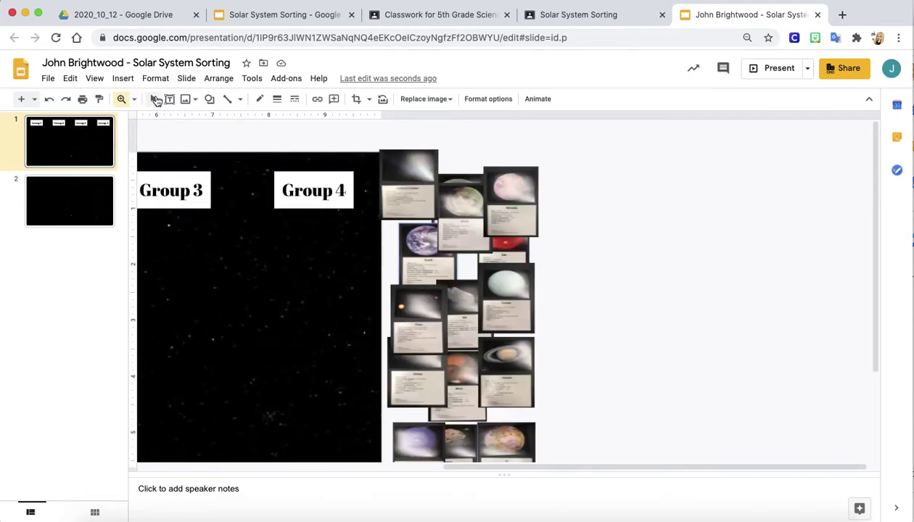
left_click(153, 99)
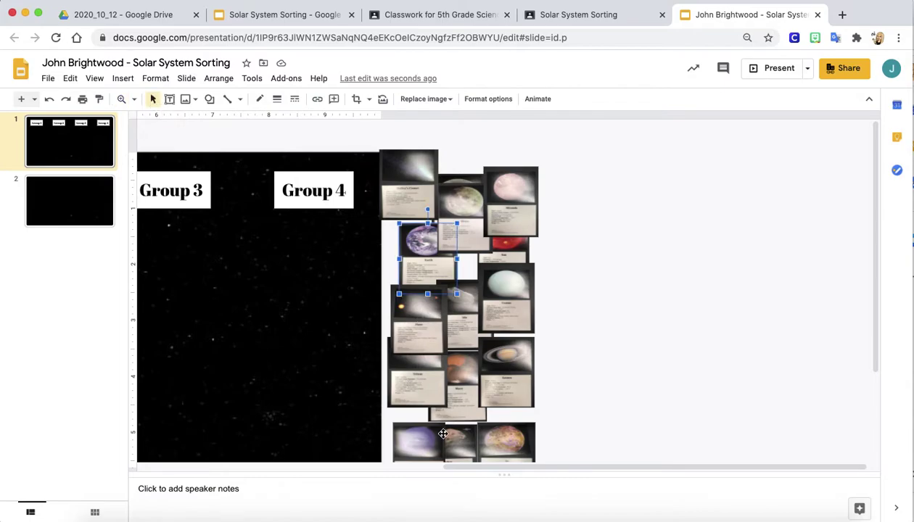
Step: Put Earth under Group 4, Uranus and Saturn under Group 3, Mars under Group 2; retitle Group 4 'Planets'
left_click_drag(456, 466, 404, 465)
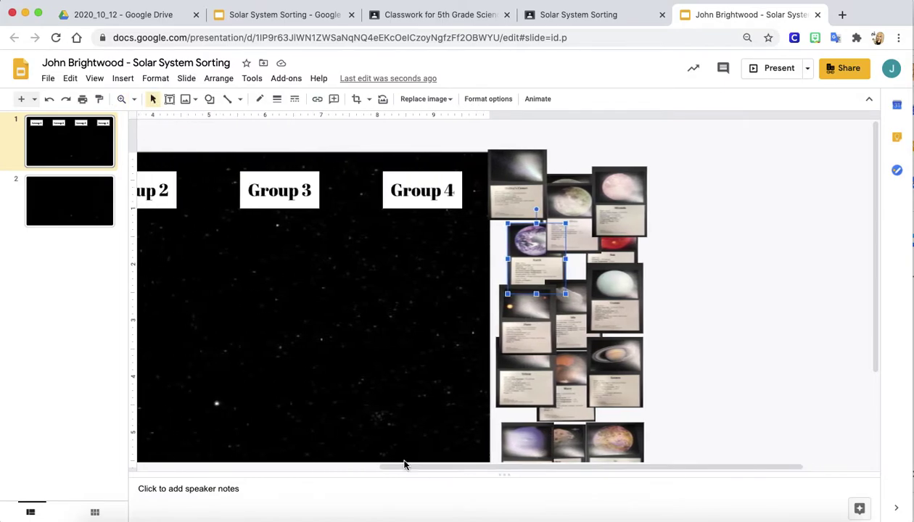
left_click_drag(459, 467, 443, 467)
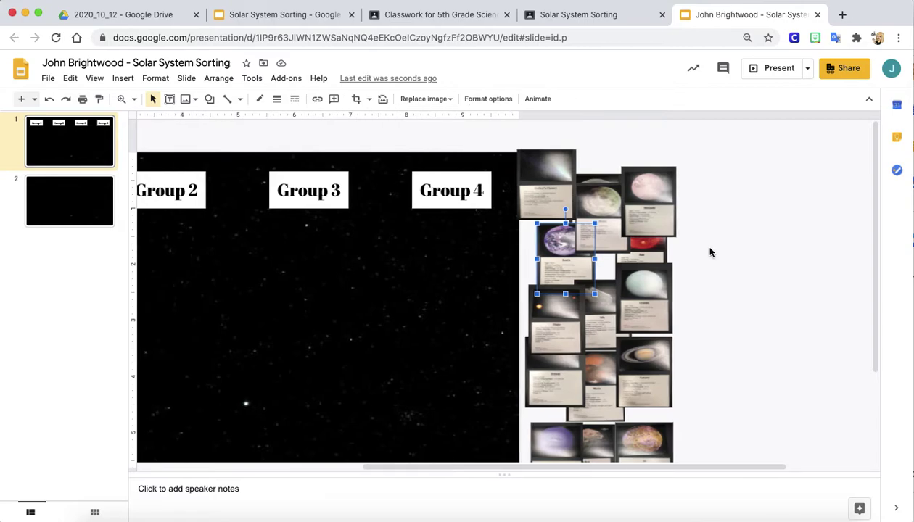
left_click_drag(557, 251, 441, 252)
left_click_drag(658, 297, 323, 245)
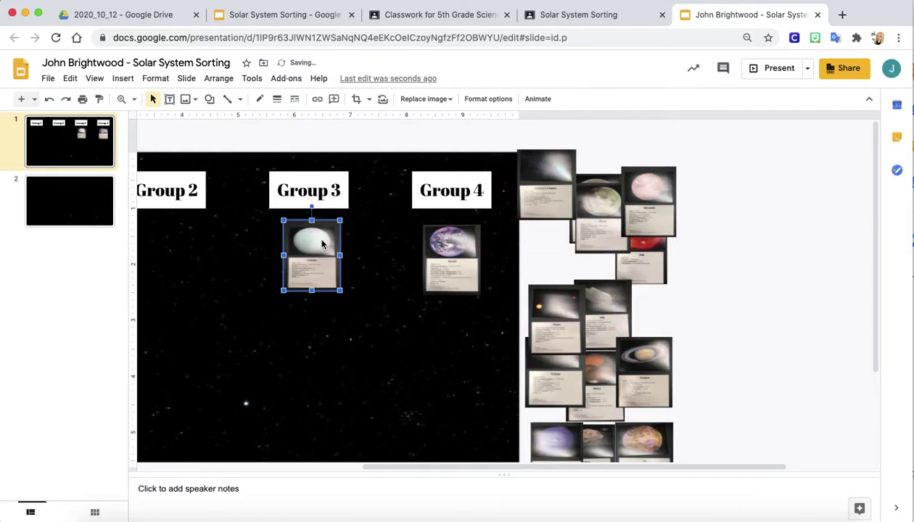
left_click_drag(630, 348, 308, 334)
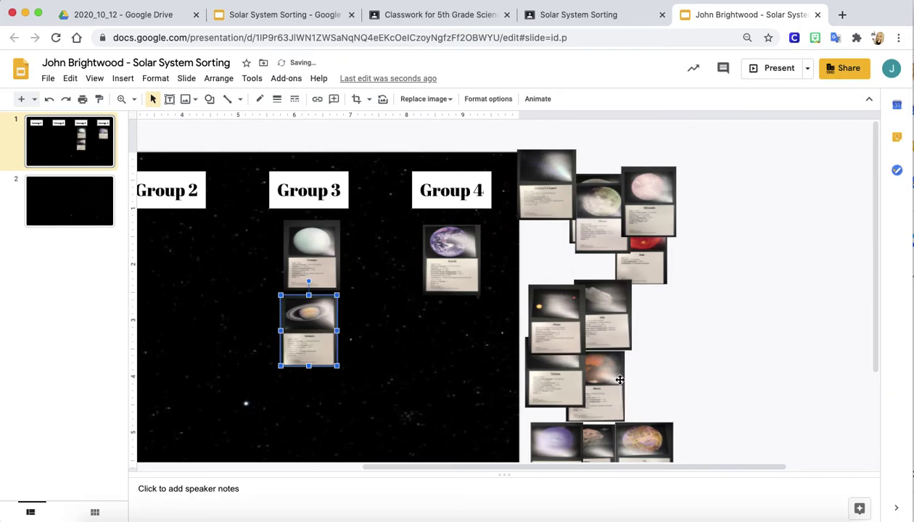
left_click_drag(616, 370, 178, 234)
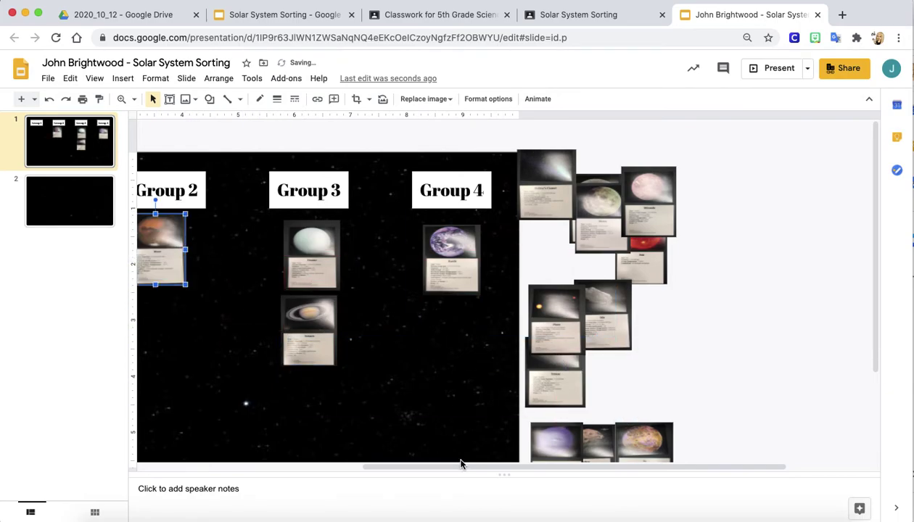
left_click_drag(460, 464, 316, 416)
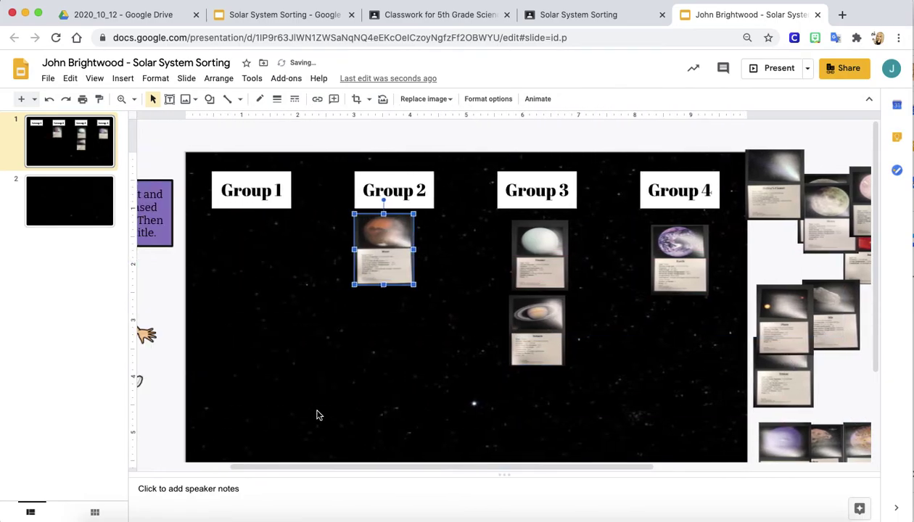
triple_click(680, 191)
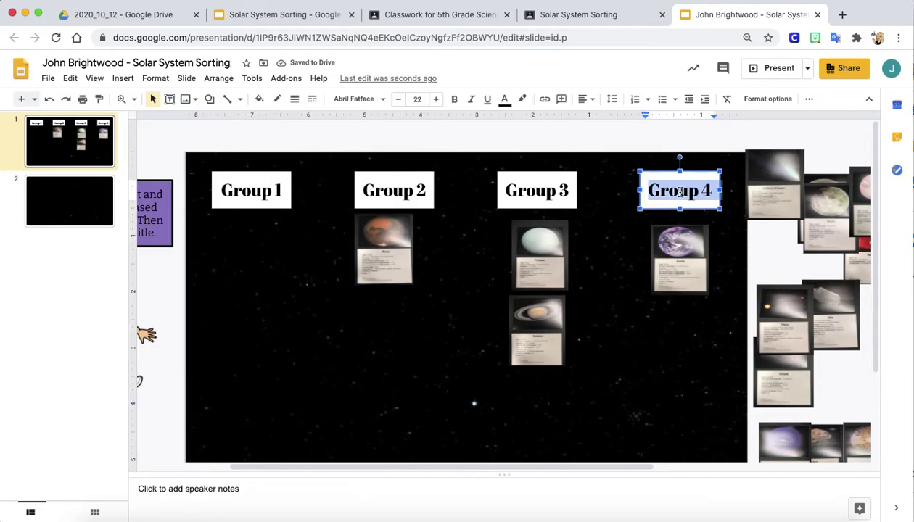
type("Planets")
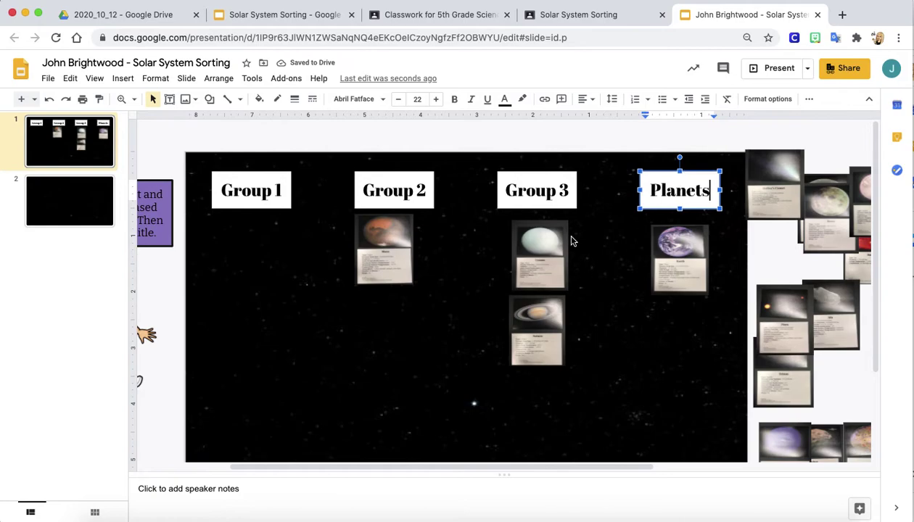
Step: On slide 2, drag the Sun card from the side pile onto the slide's left edge
left_click(58, 197)
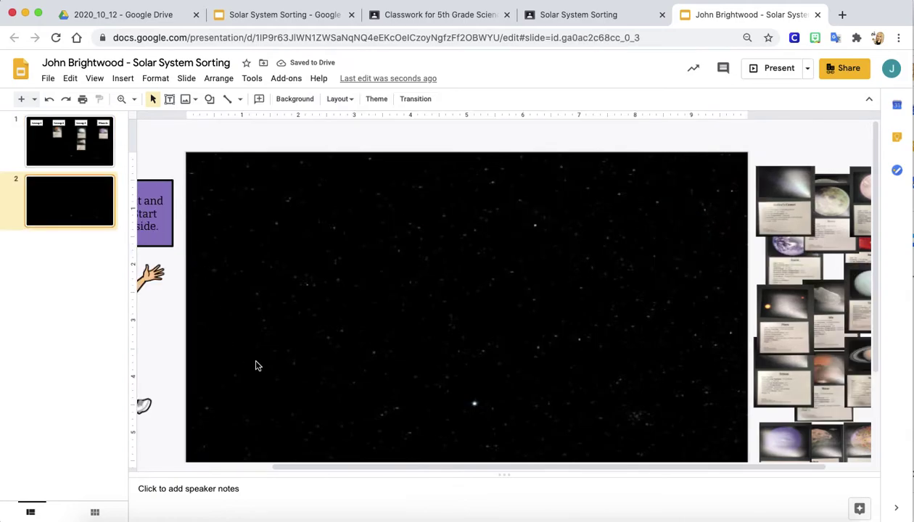
left_click_drag(342, 466, 222, 455)
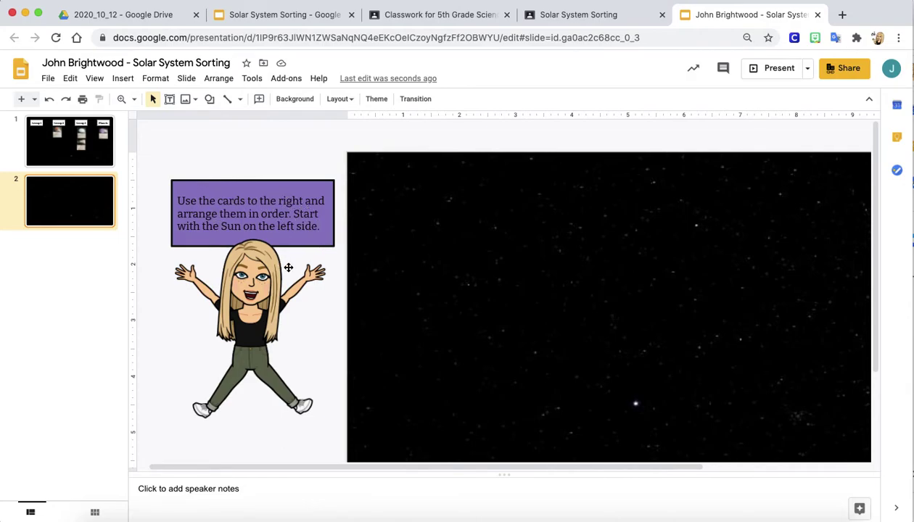
left_click_drag(443, 466, 619, 463)
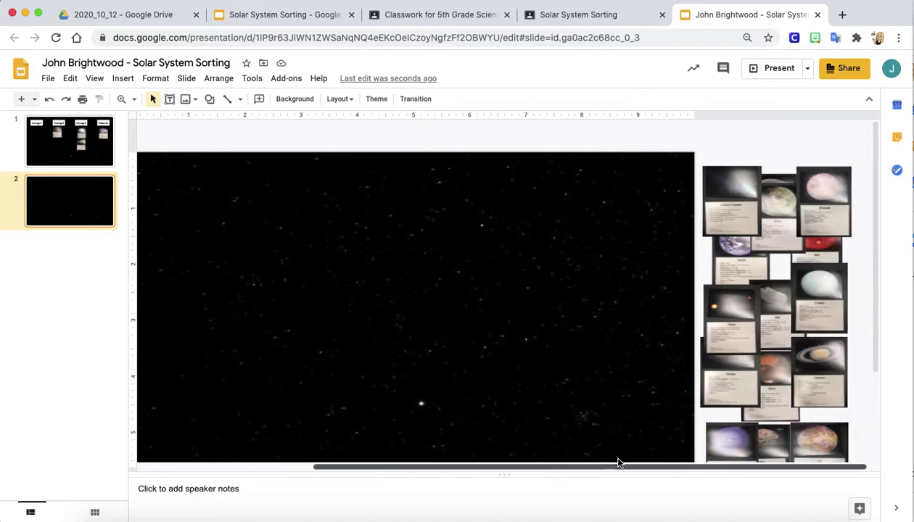
left_click_drag(806, 396, 820, 330)
left_click_drag(836, 261, 194, 325)
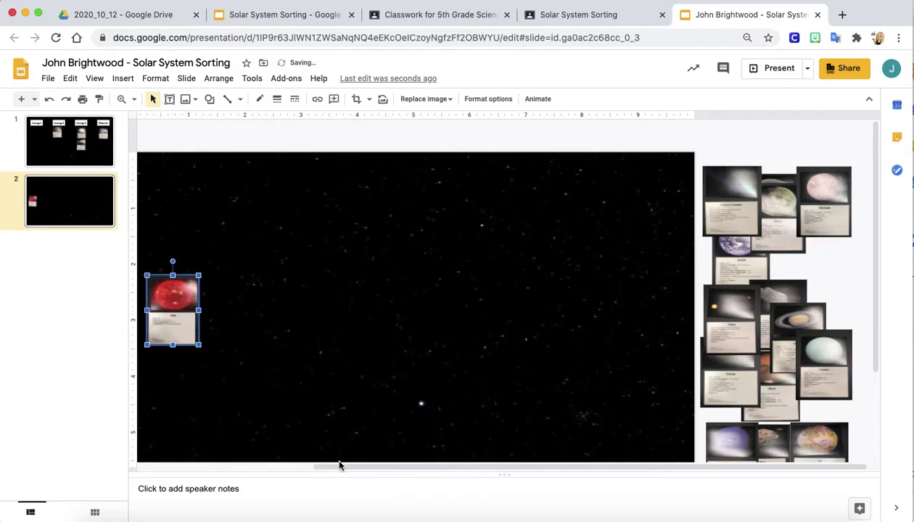
left_click_drag(339, 467, 308, 466)
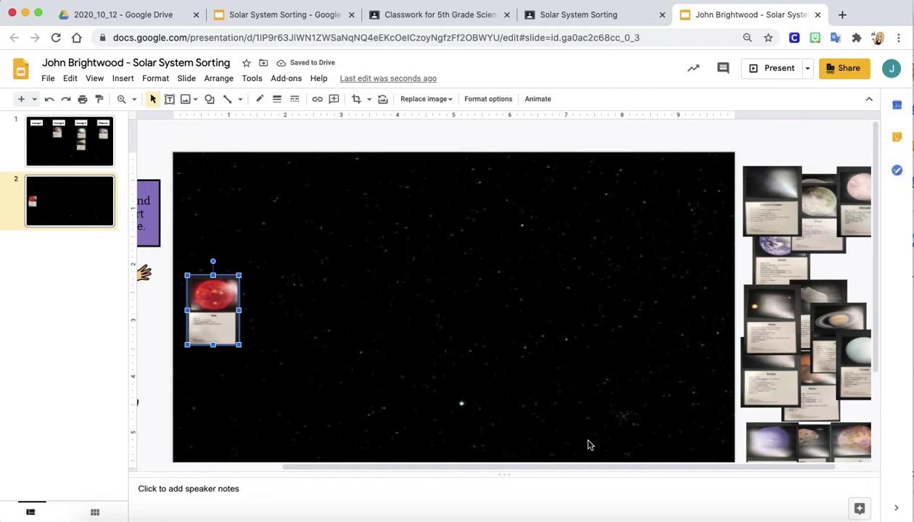
left_click_drag(569, 467, 634, 467)
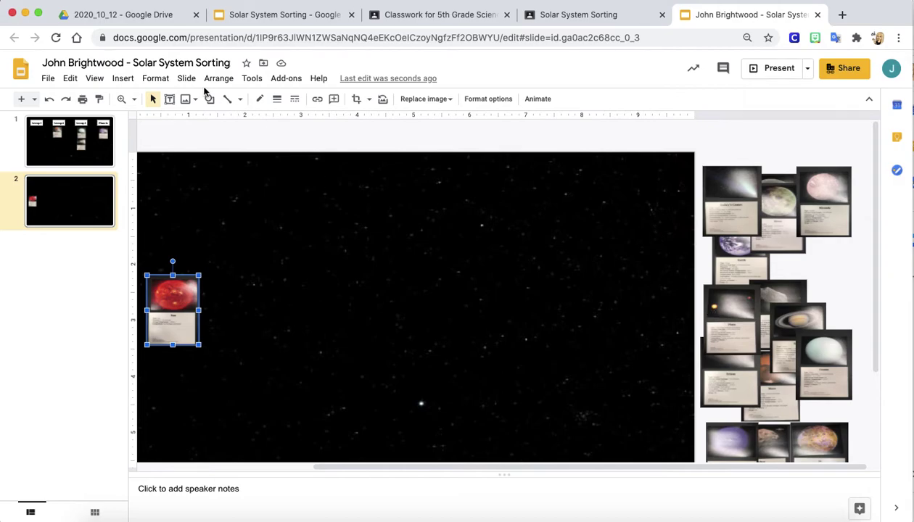
Step: Zoom in on the card pile beside slide 2 and nudge the Mars card aside
left_click(121, 99)
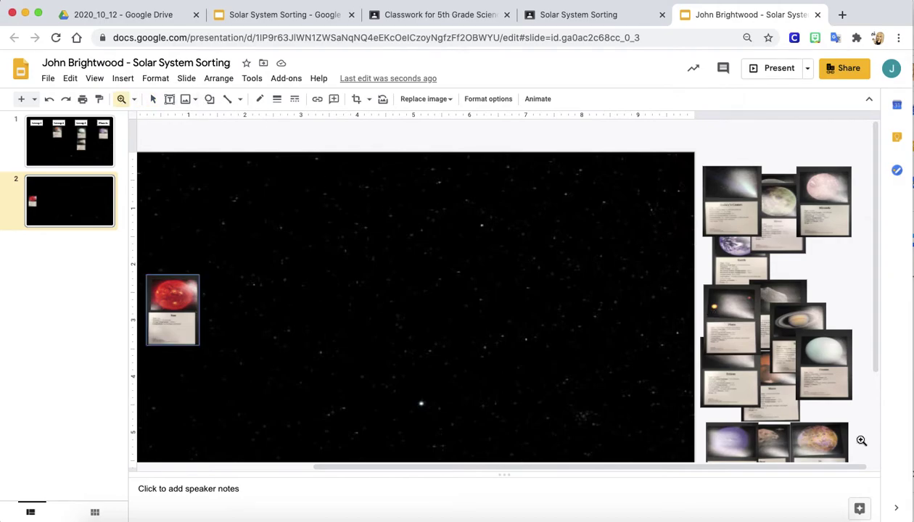
left_click(778, 403)
left_click(777, 403)
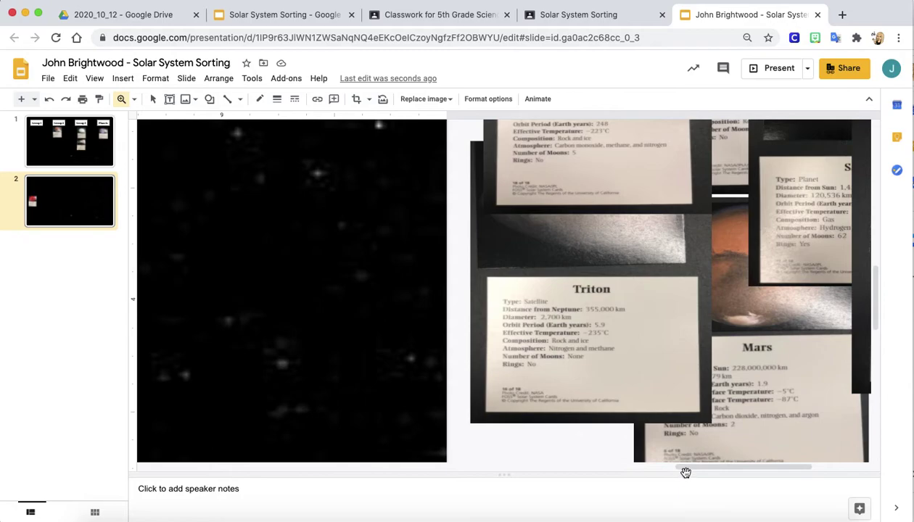
left_click(153, 100)
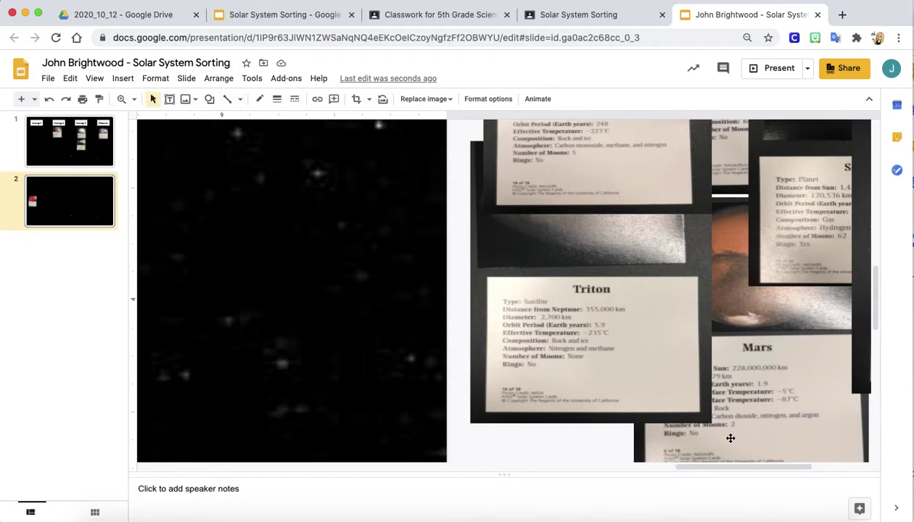
left_click_drag(737, 467, 779, 467)
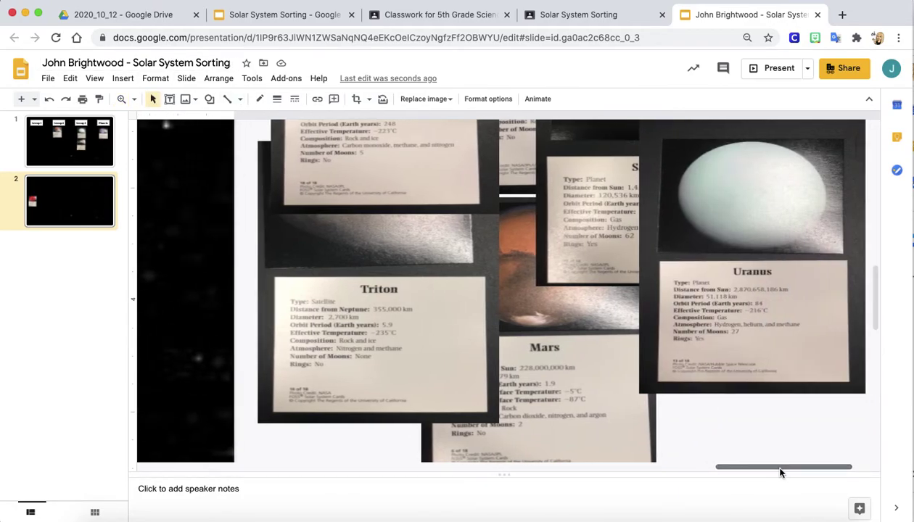
left_click_drag(571, 393, 613, 365)
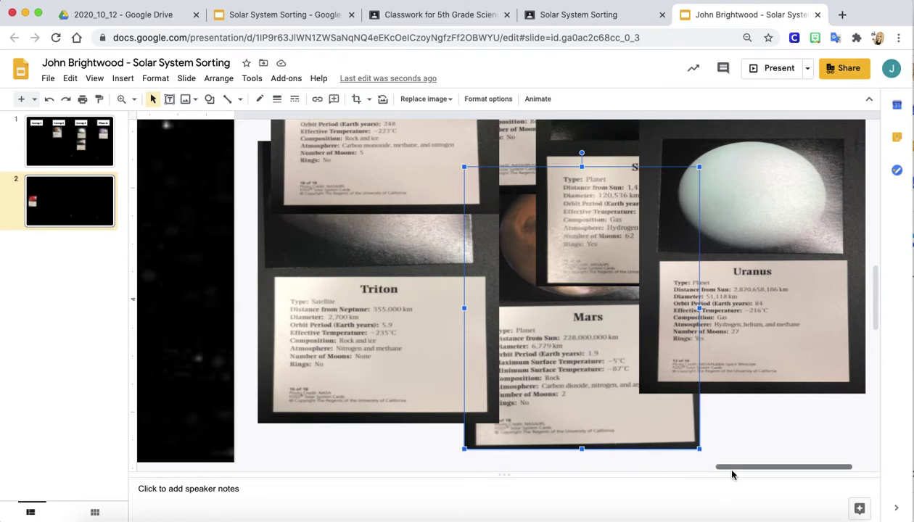
left_click_drag(731, 467, 710, 469)
Step: Move the Moon card aside and pull the Mercury card out next to Halley's Comet
scroll(755, 446, "right", 5)
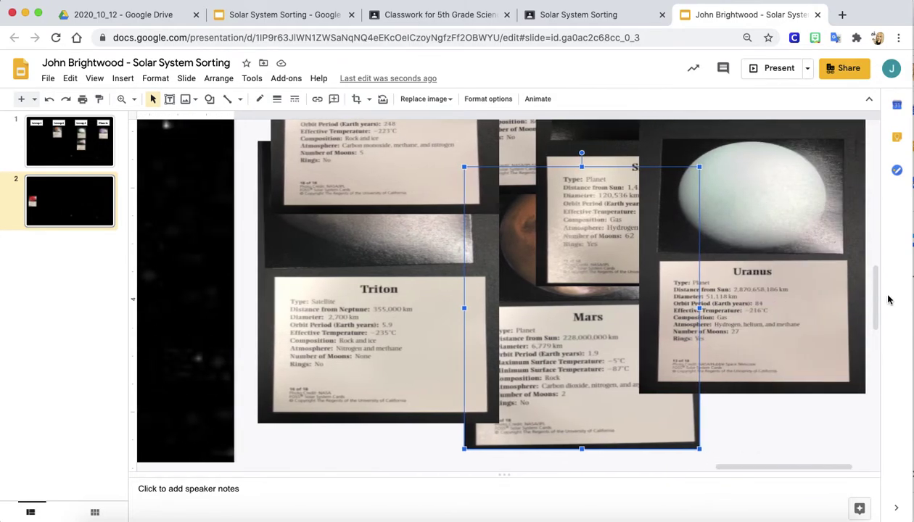
left_click_drag(876, 296, 876, 143)
left_click_drag(597, 210, 712, 278)
left_click_drag(595, 249, 613, 196)
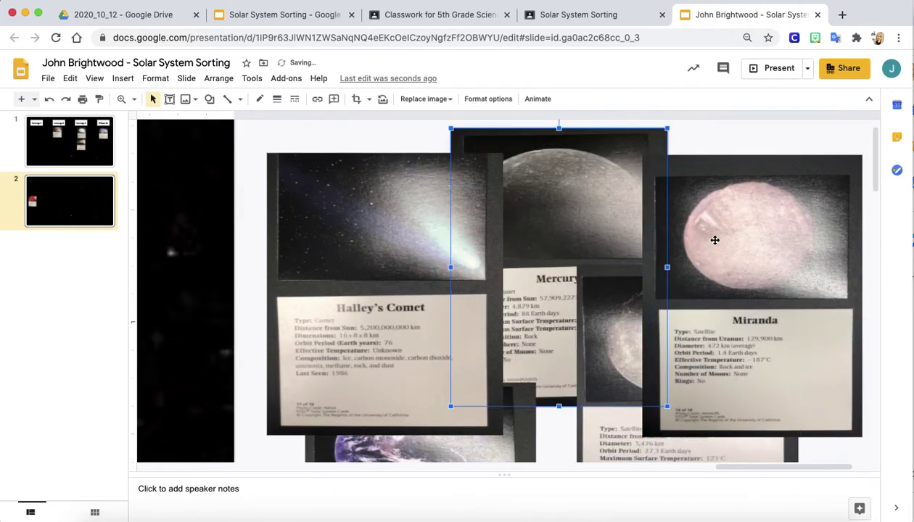
left_click_drag(575, 164, 552, 133)
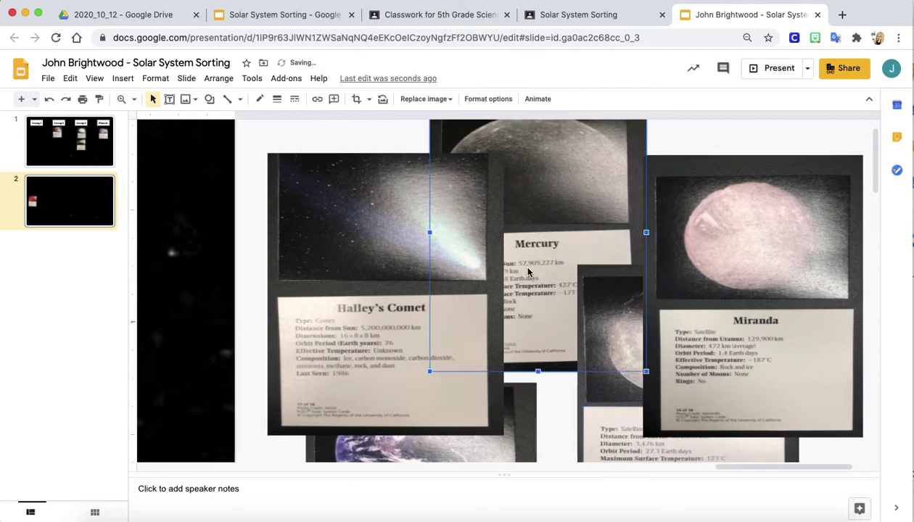
left_click_drag(546, 267, 219, 306)
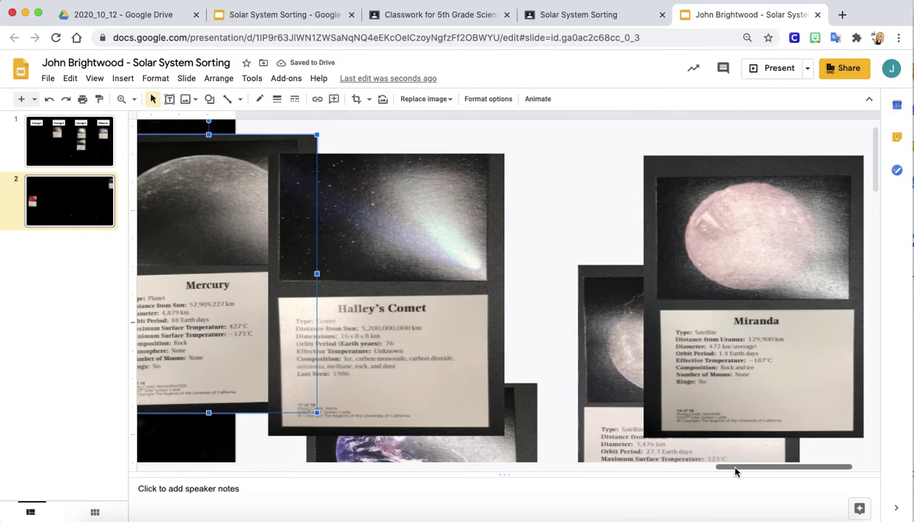
left_click_drag(736, 468, 615, 465)
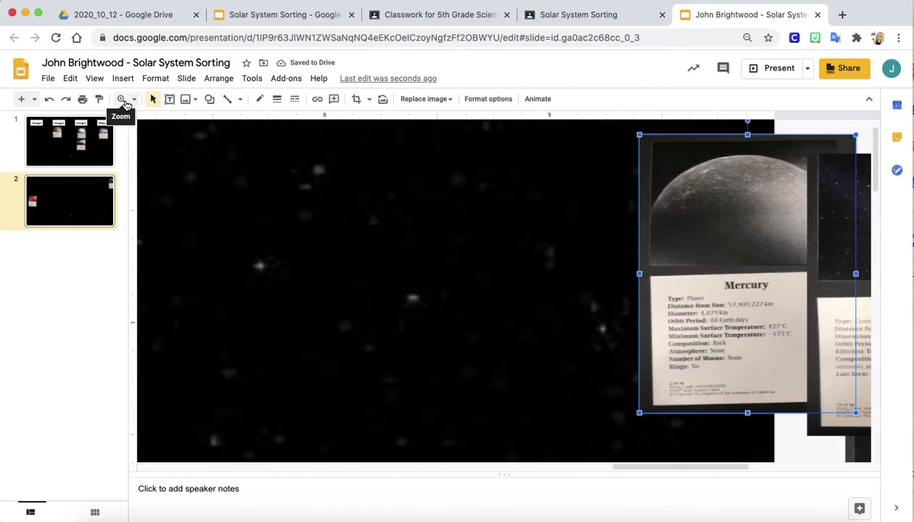
Step: Return zoom to 100% and place the Mercury card on slide 2 right beside the Sun
left_click(132, 102)
left_click(162, 158)
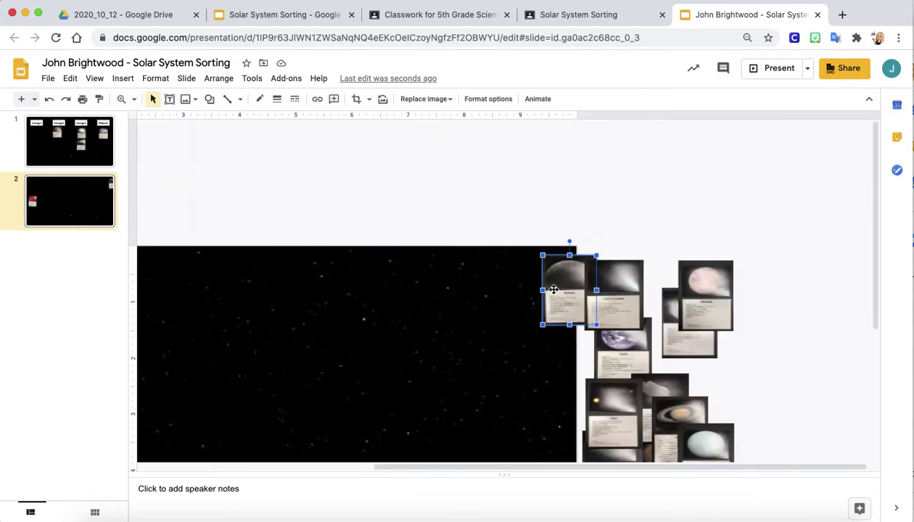
left_click_drag(553, 290, 248, 365)
scroll(729, 396, "down", 3)
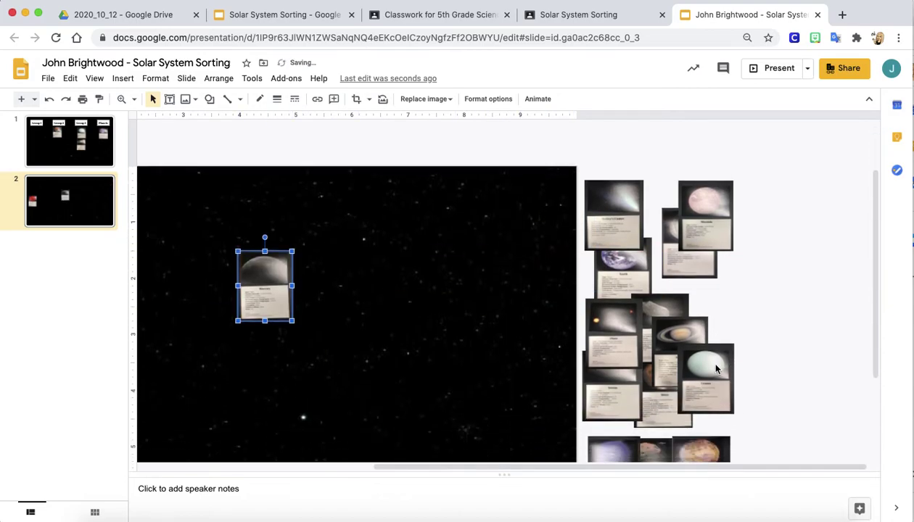
scroll(705, 357, "left", 5)
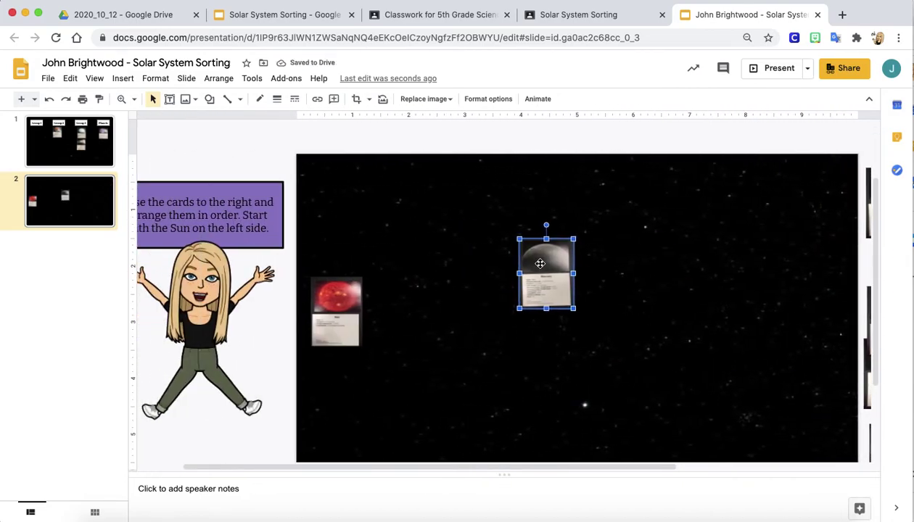
left_click_drag(541, 264, 394, 303)
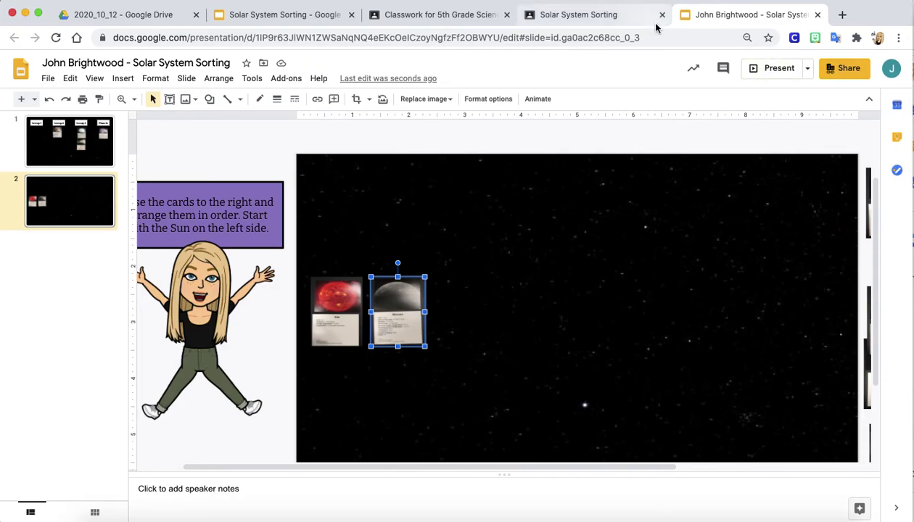
Step: Turn in the Solar System Sorting assignment in Classroom and confirm the submission
left_click(603, 18)
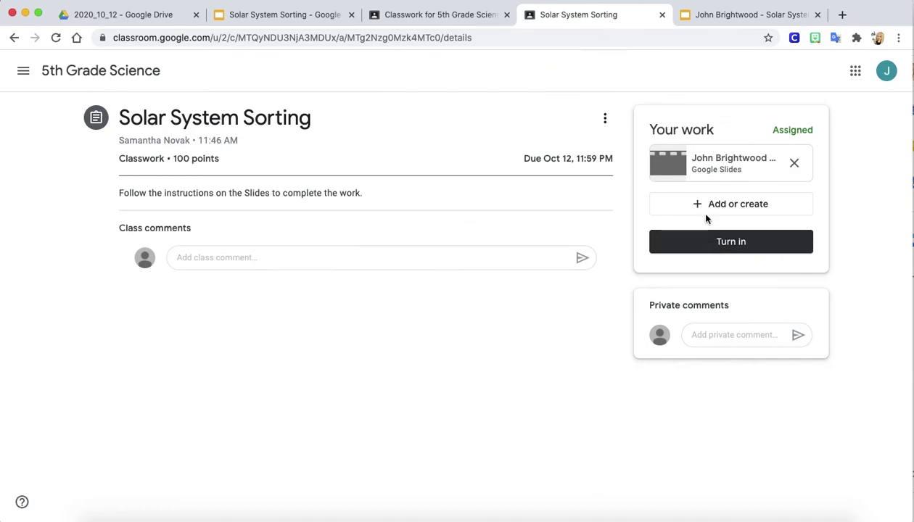
left_click(744, 248)
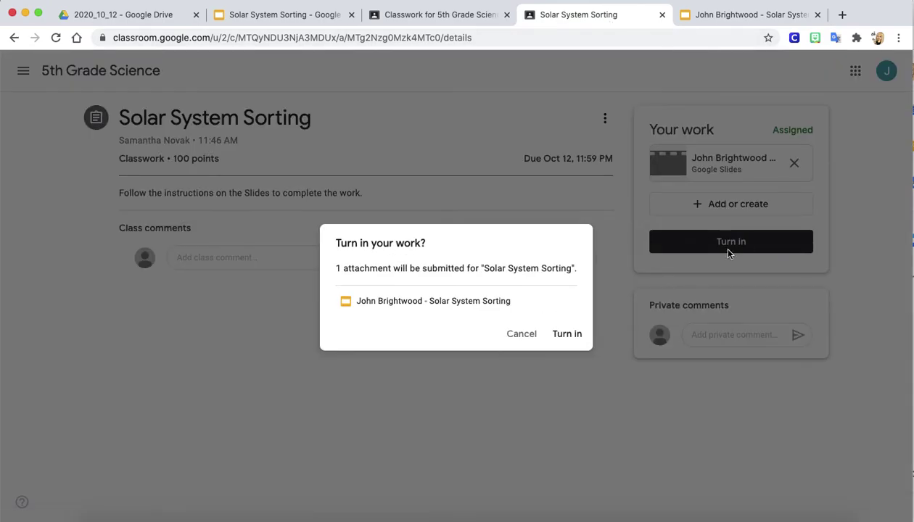
left_click(567, 335)
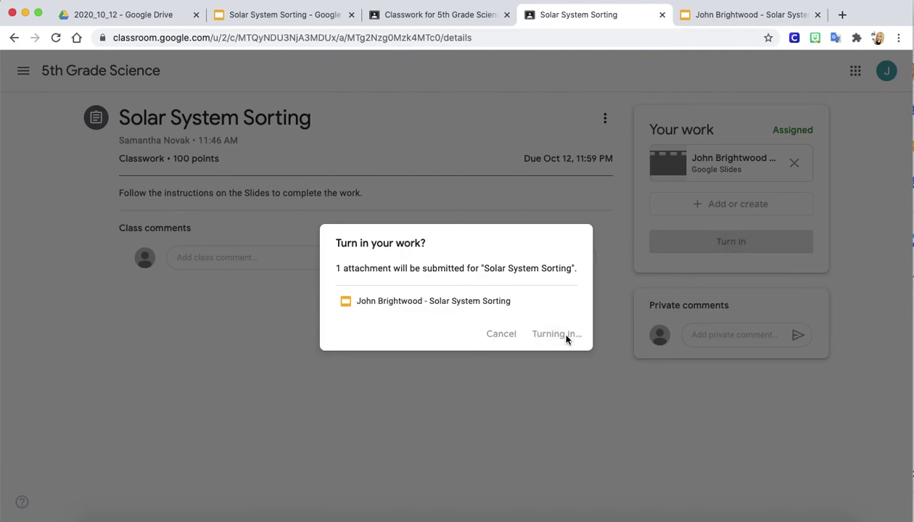